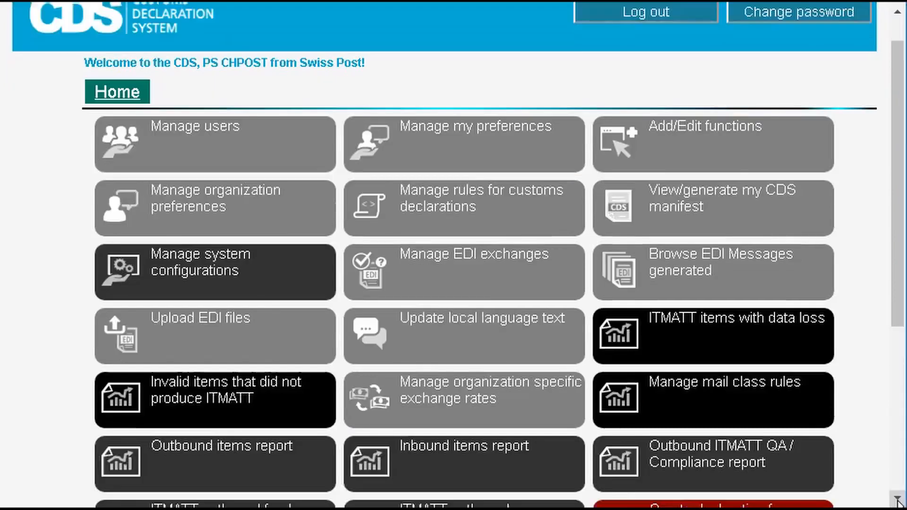
left_click(898, 500)
left_click(897, 500)
- Open the create-declaration page for an outbound item at post and load item id CP20150616XCH
left_click(898, 501)
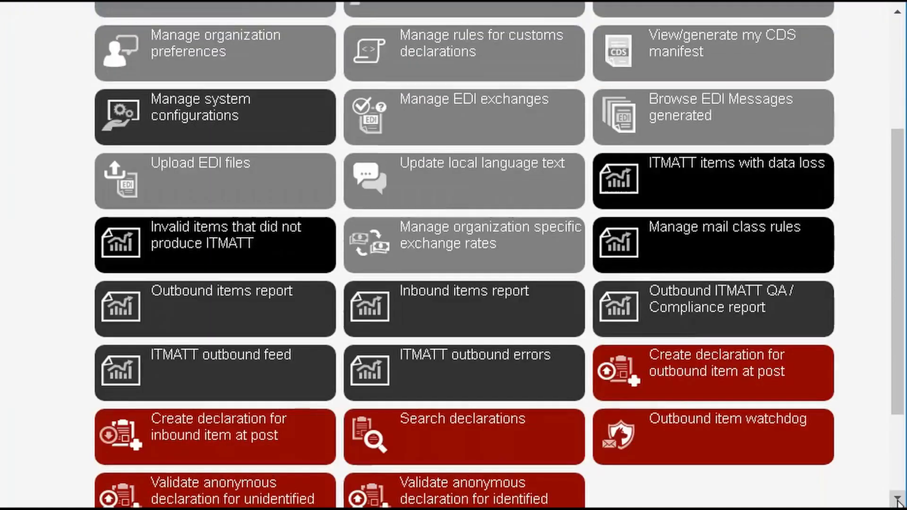
left_click(770, 371)
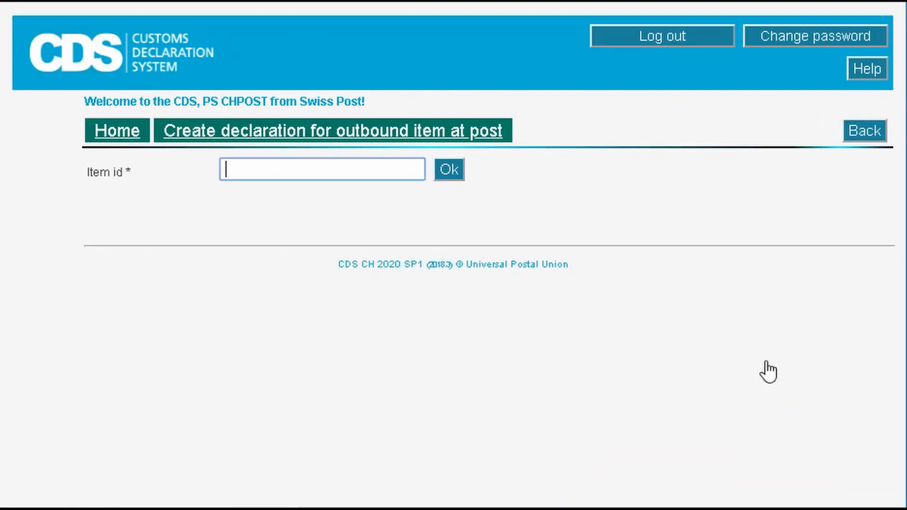
type("CP20150616XCH")
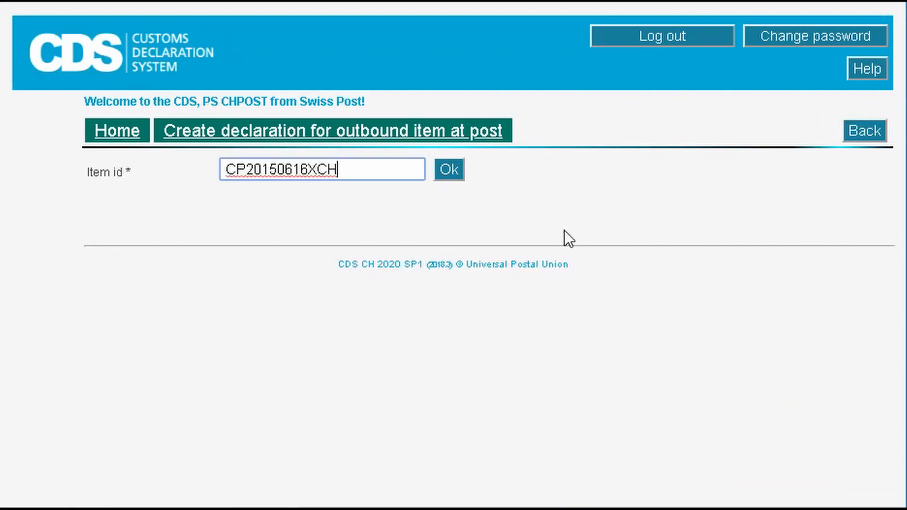
left_click(453, 172)
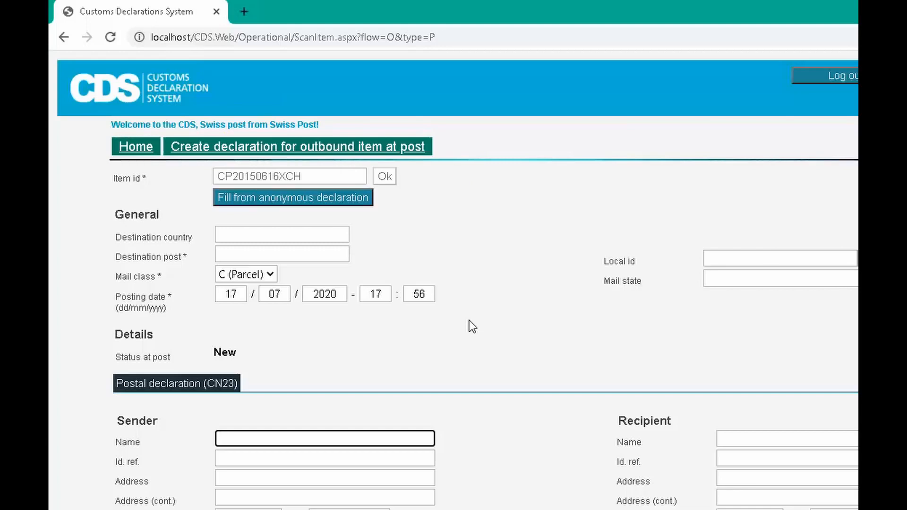
- Open the anonymous declaration lookup and close it without searching
left_click(364, 197)
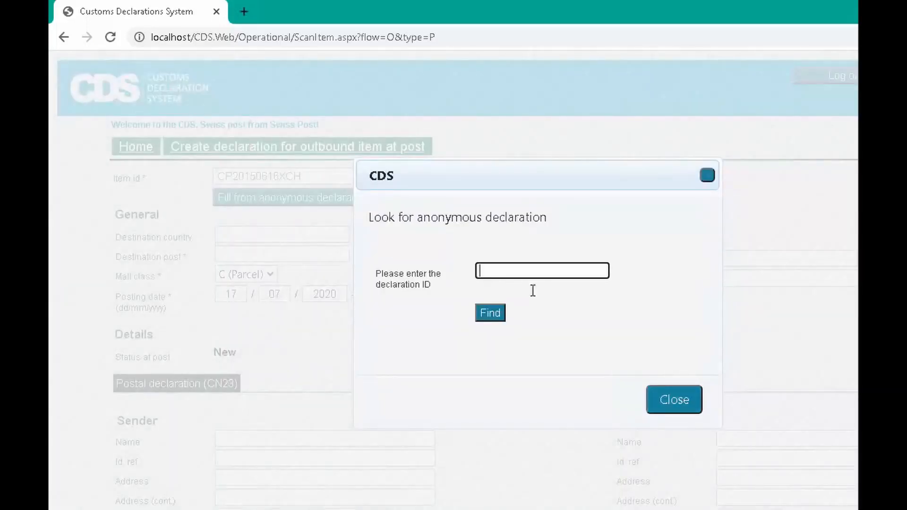
left_click(693, 400)
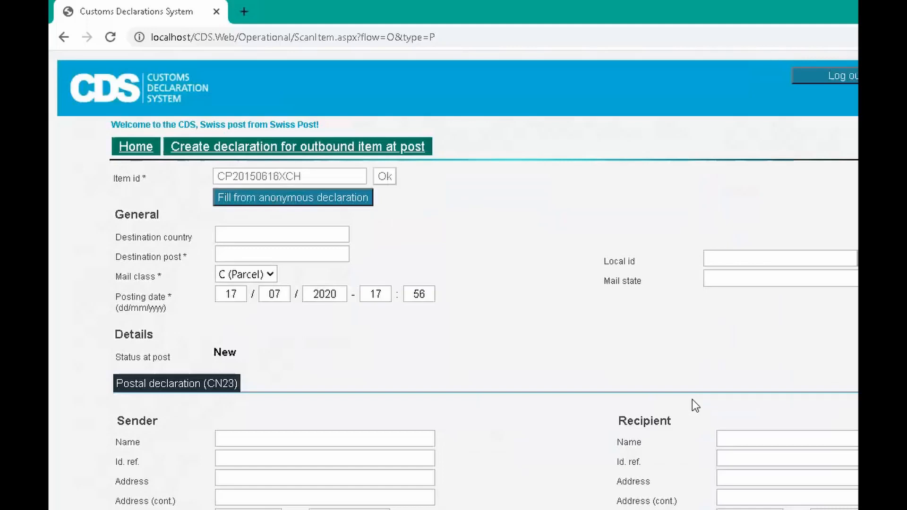
- Set the destination country to MK (MACEDONIA, THE F...)
left_click(340, 234)
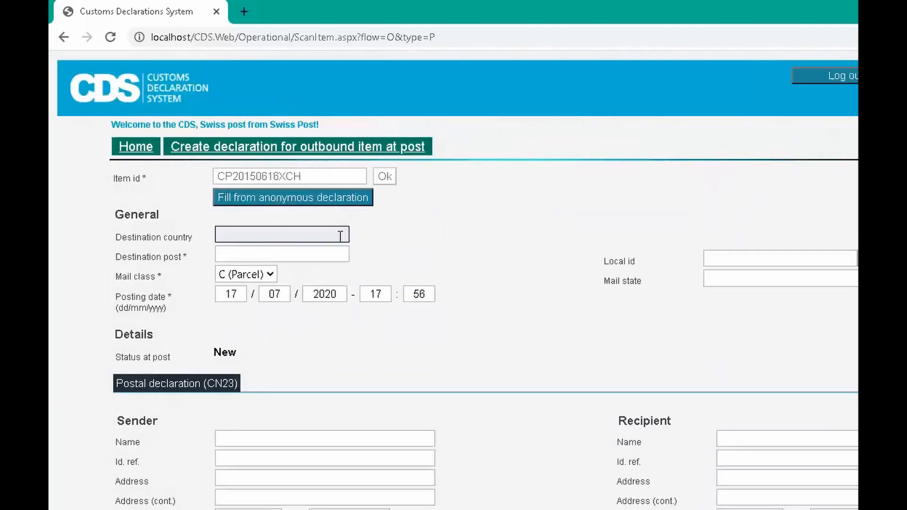
type("MK")
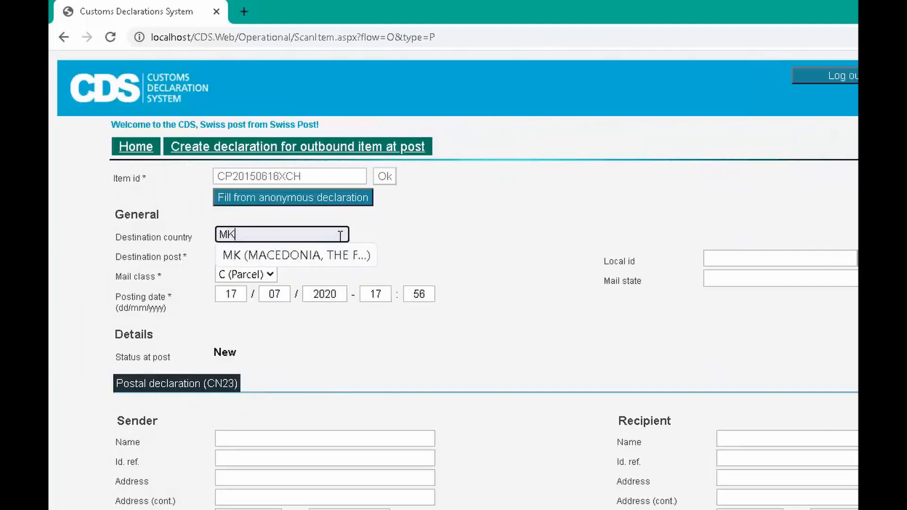
left_click(339, 253)
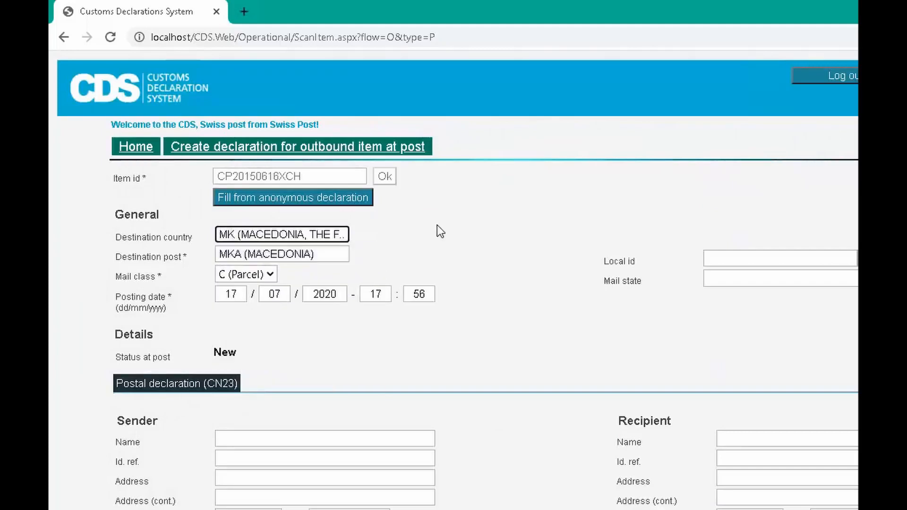
key("Tab")
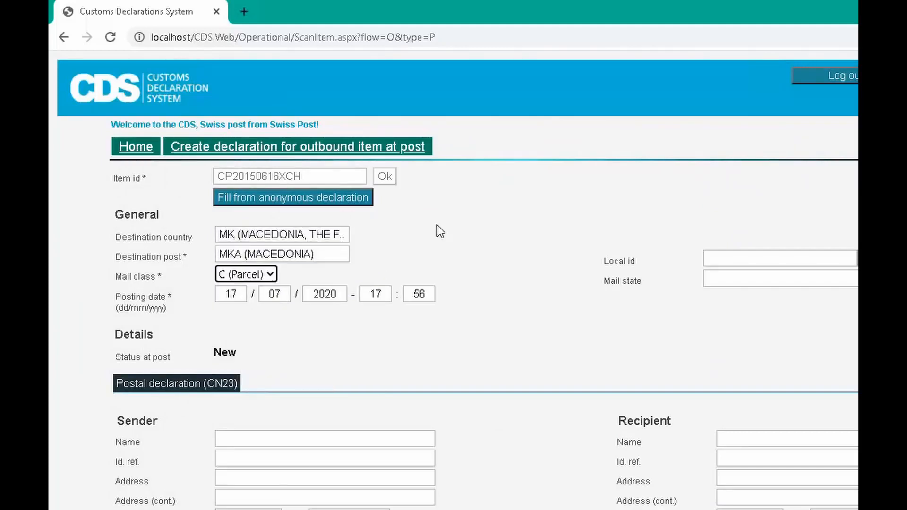
- Change the posting date's day to 15
left_click(231, 173)
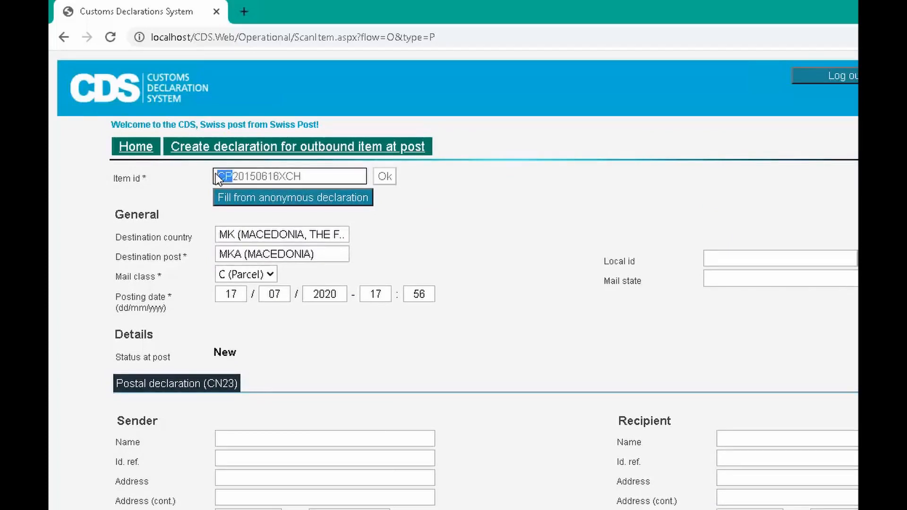
left_click(259, 323)
left_click(242, 295)
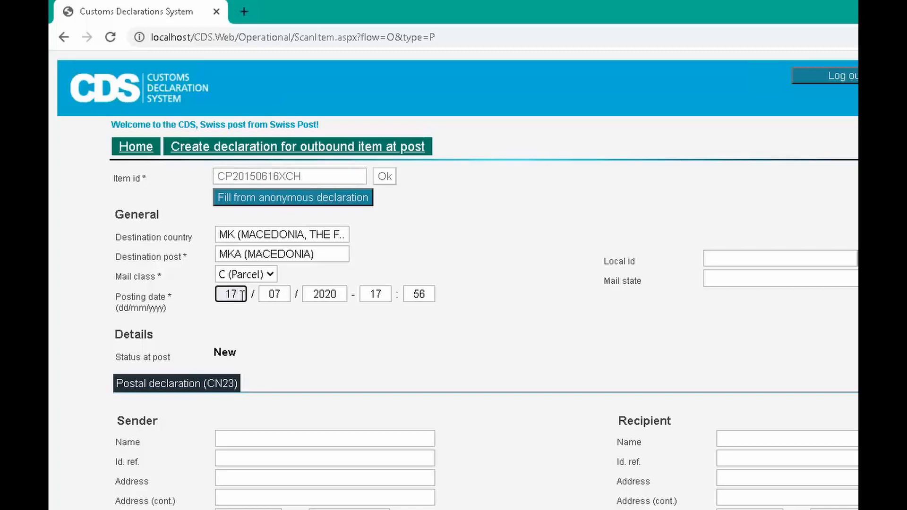
key("BackSpace")
key("BackSpace")
type("15")
key("Tab")
key("Tab")
key("Tab")
key("Tab")
key("Tab")
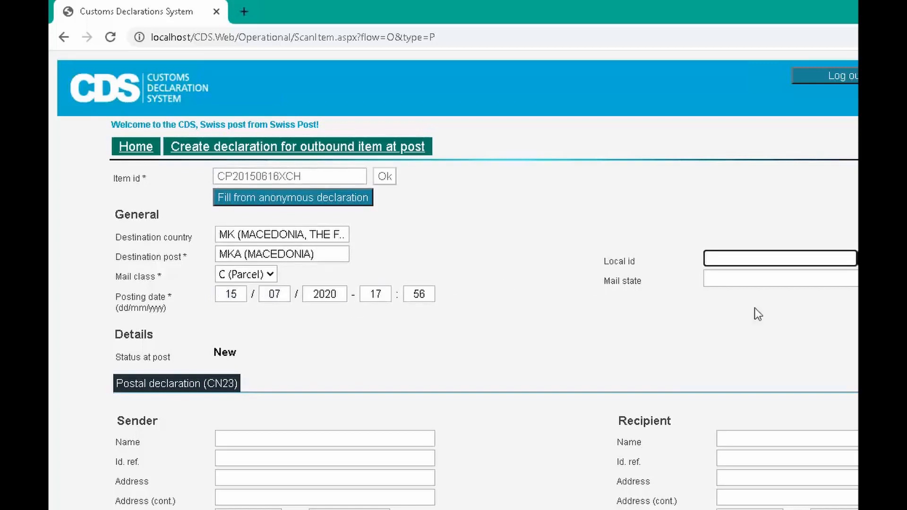
- Set the mail state to B (Arrived in OOE)
left_click(788, 281)
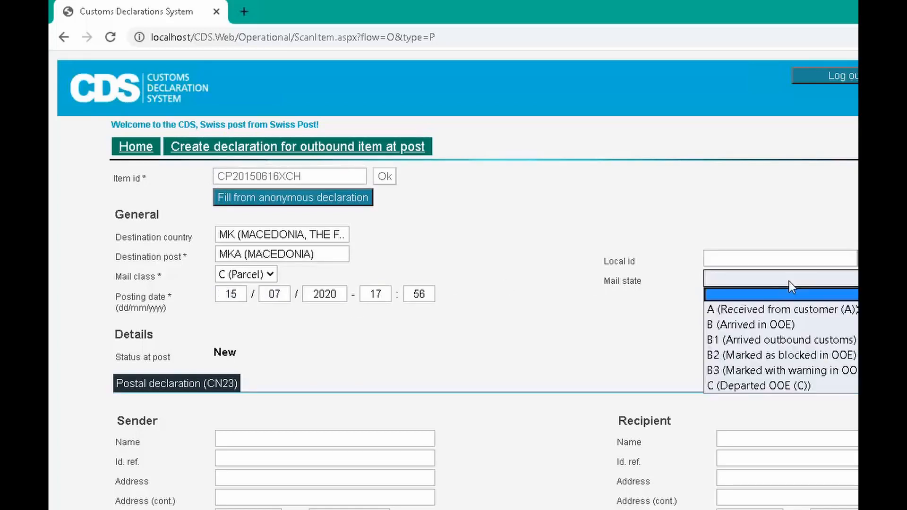
left_click(794, 319)
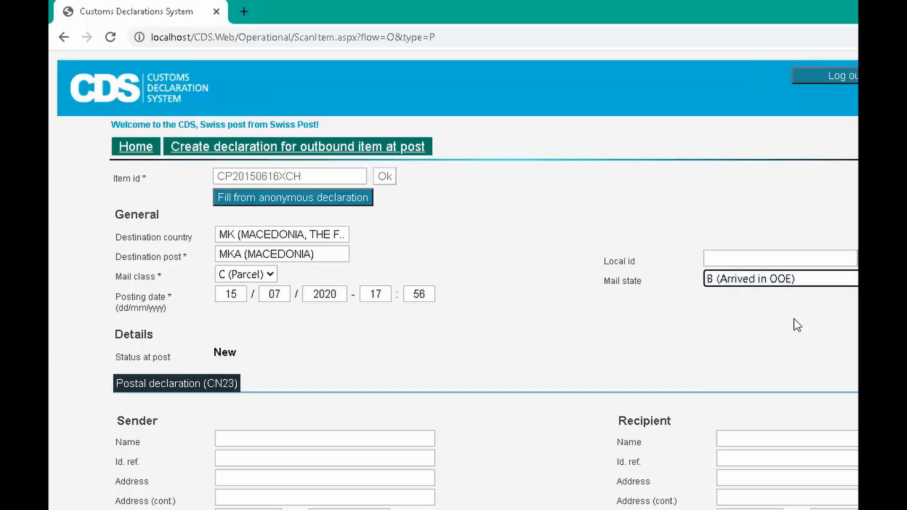
left_click(624, 351)
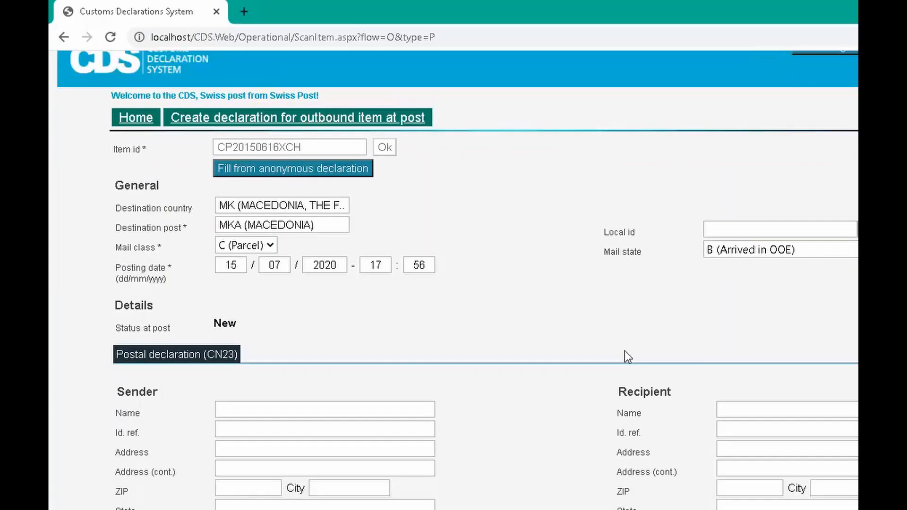
- Fill in the sender details by choosing the saved contact that matches the sender's first name
scroll(624, 350, "down", 3)
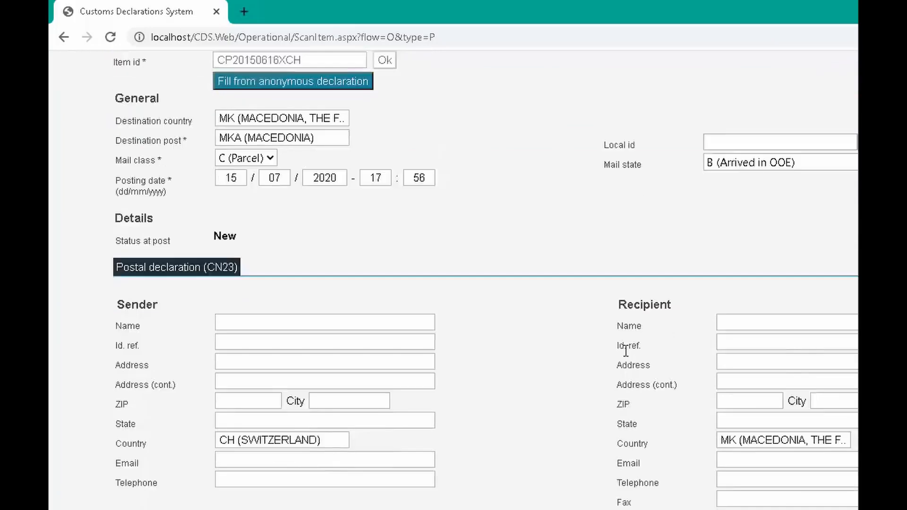
scroll(625, 350, "down", 2)
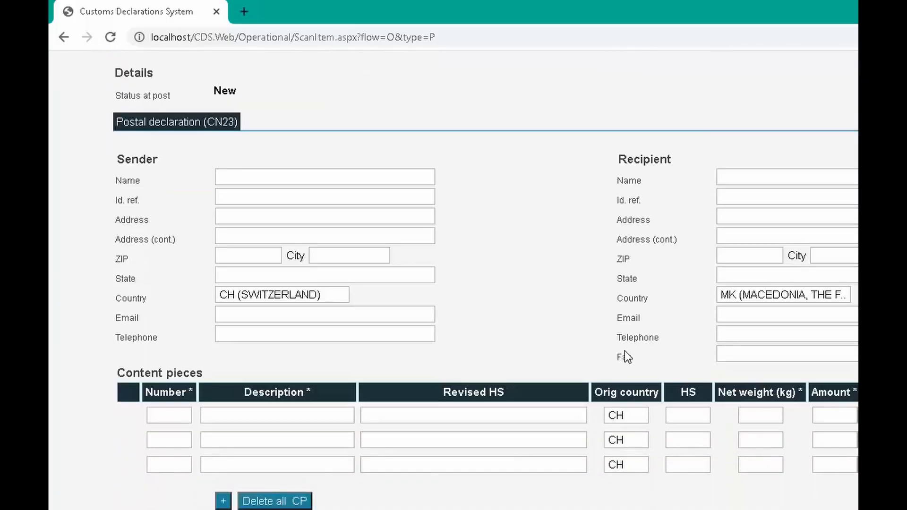
scroll(625, 350, "down", 1)
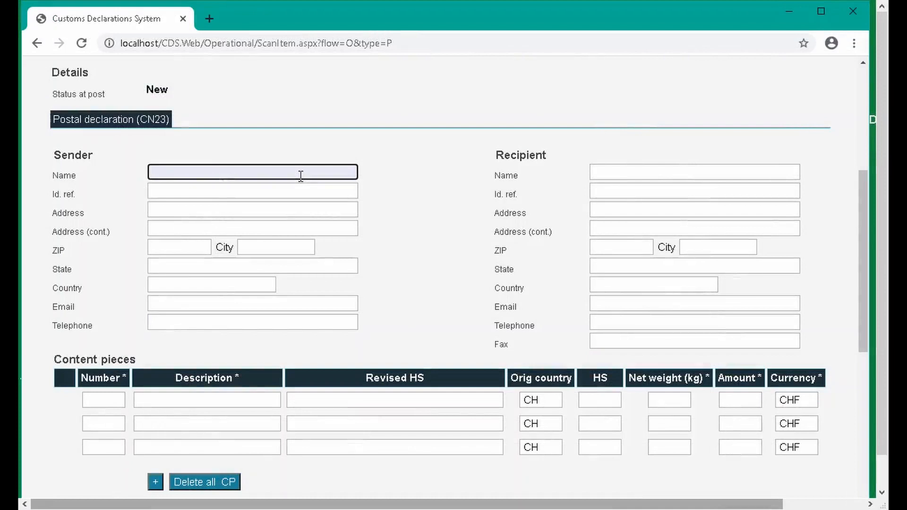
type("John")
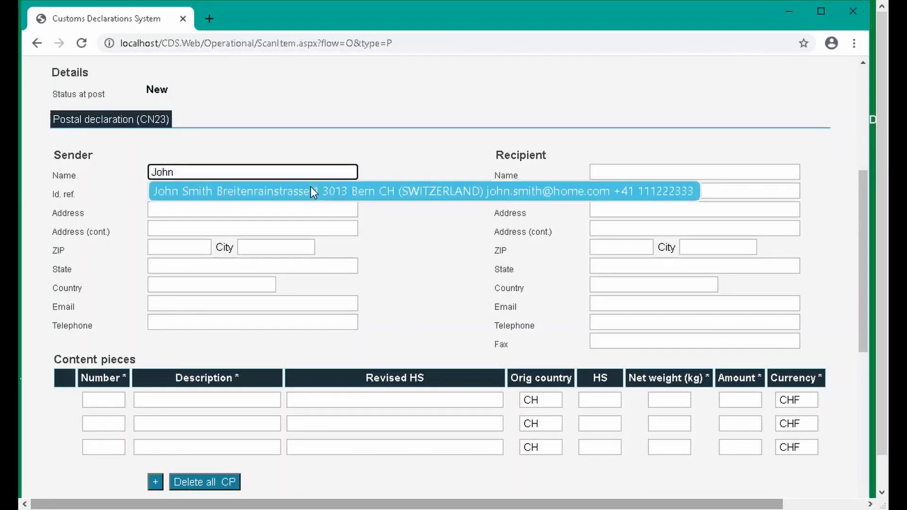
left_click(311, 188)
- Fill in the recipient details by choosing the saved contact that matches the recipient's first name
left_click(609, 172)
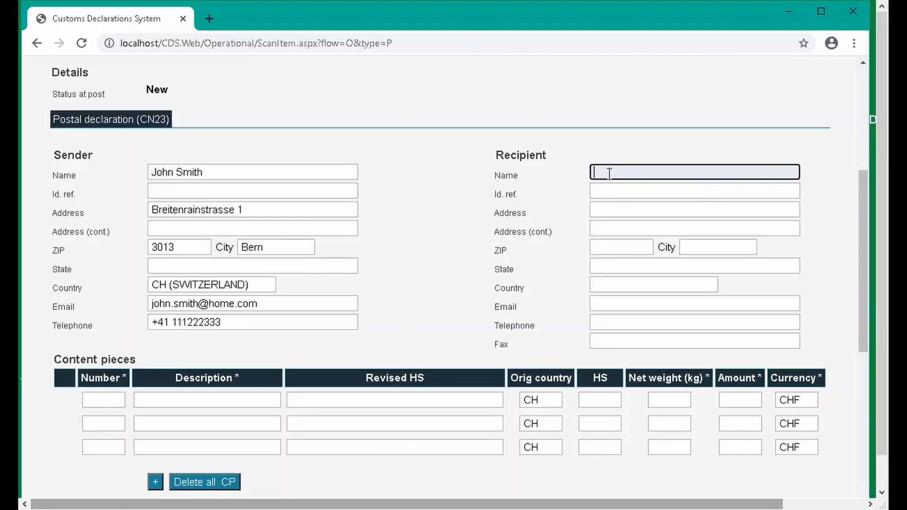
type("Jane")
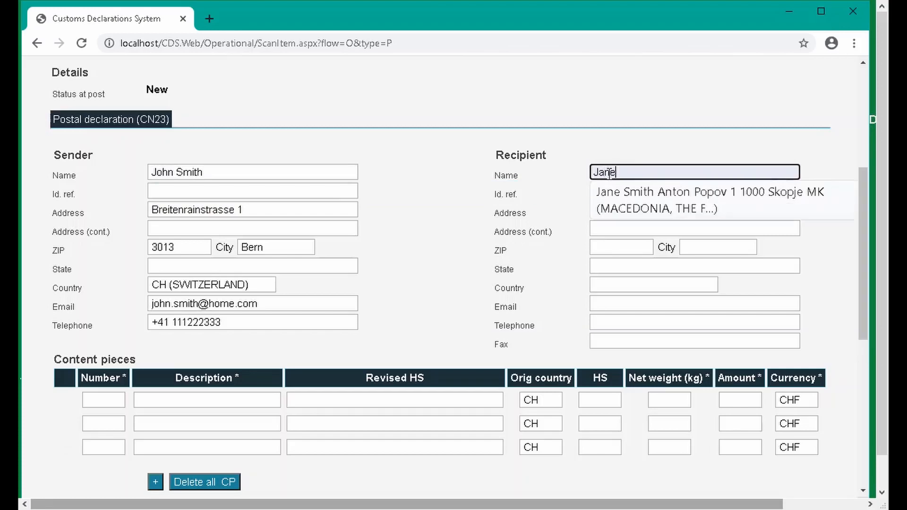
left_click(622, 191)
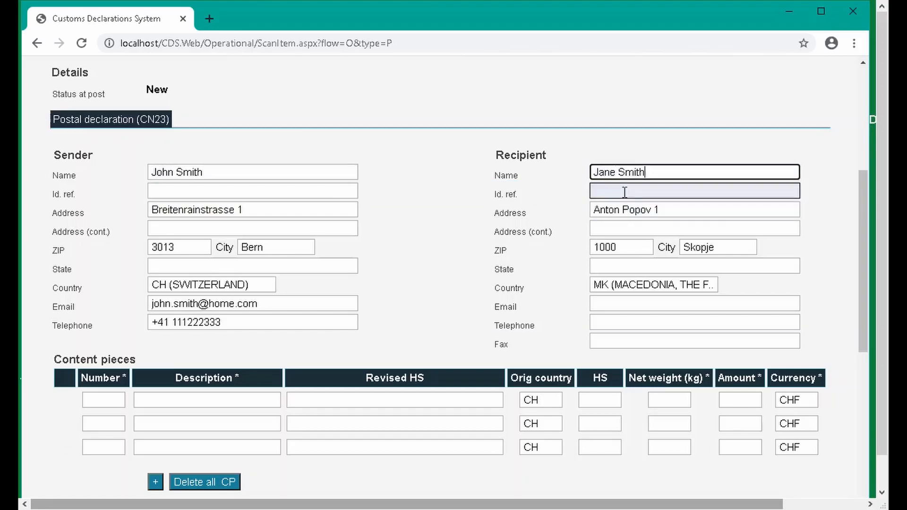
- Enter the first content piece with number 2 and description Sports shoes
scroll(862, 339, "down", 1)
left_click_drag(862, 342, 862, 447)
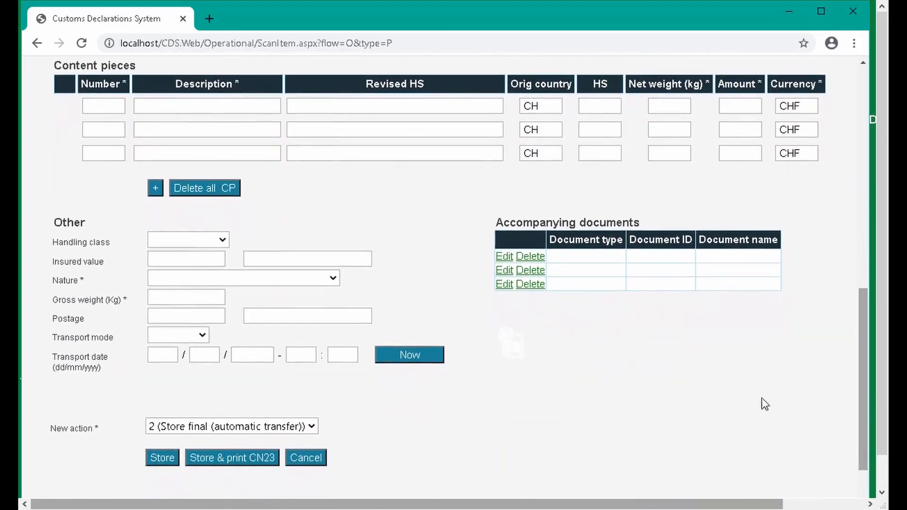
left_click(113, 107)
left_click(550, 106)
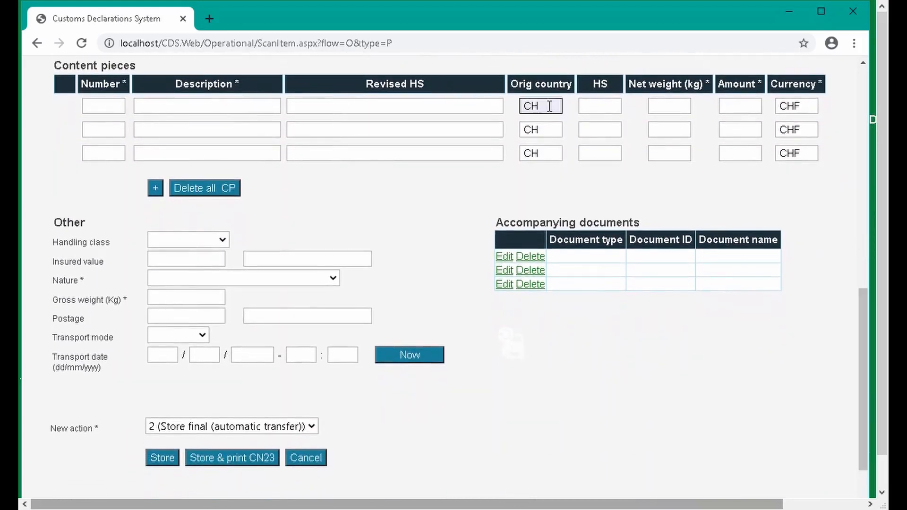
left_click(796, 100)
left_click(115, 105)
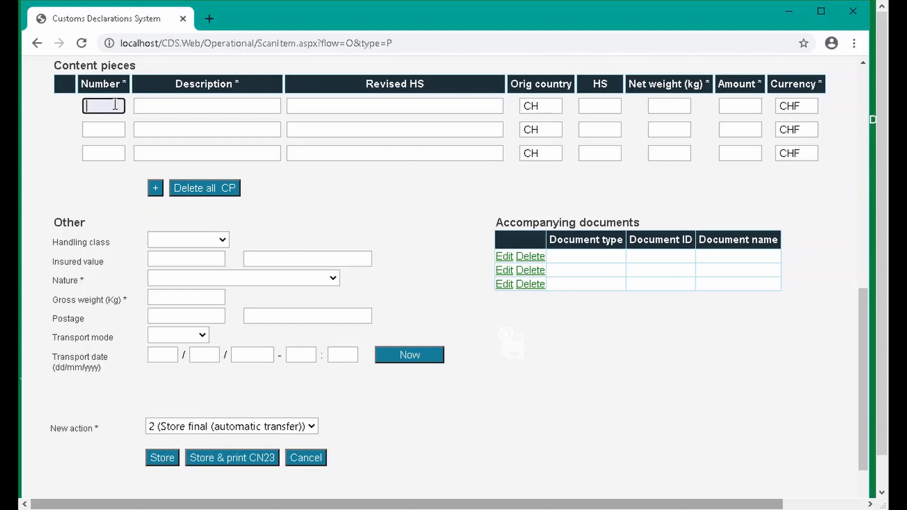
type("2")
key("Tab")
left_click(116, 105)
key("Tab")
type("S")
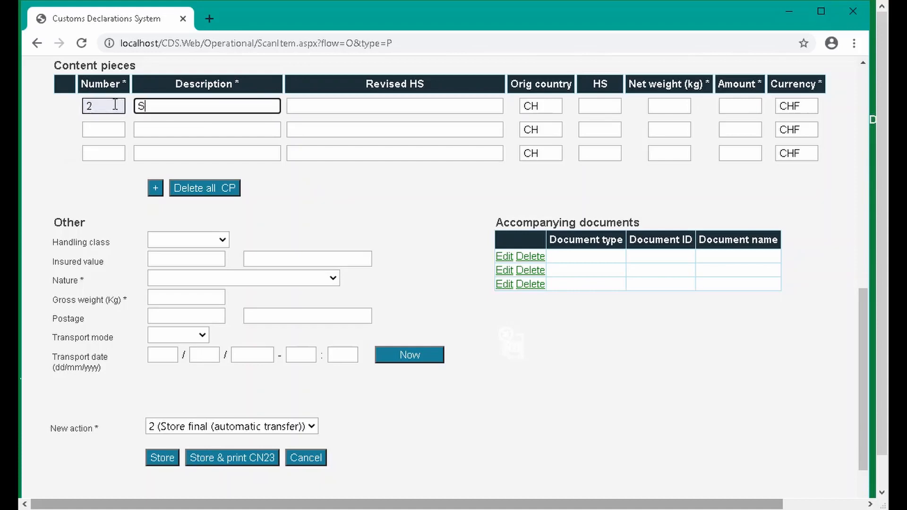
type("ports shoes")
key("Tab")
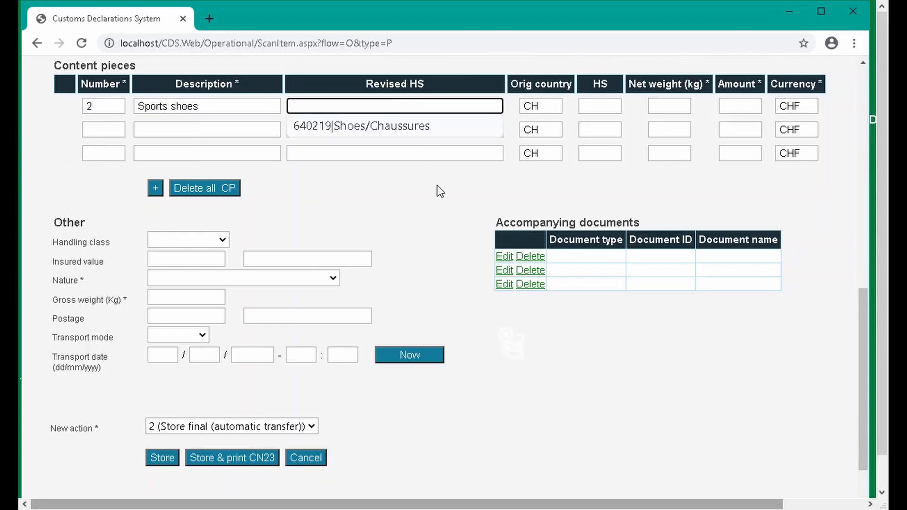
- Set the content piece's revised HS to 640219|Shoes/Chaussures and its net weight to 100 kg
left_click(427, 134)
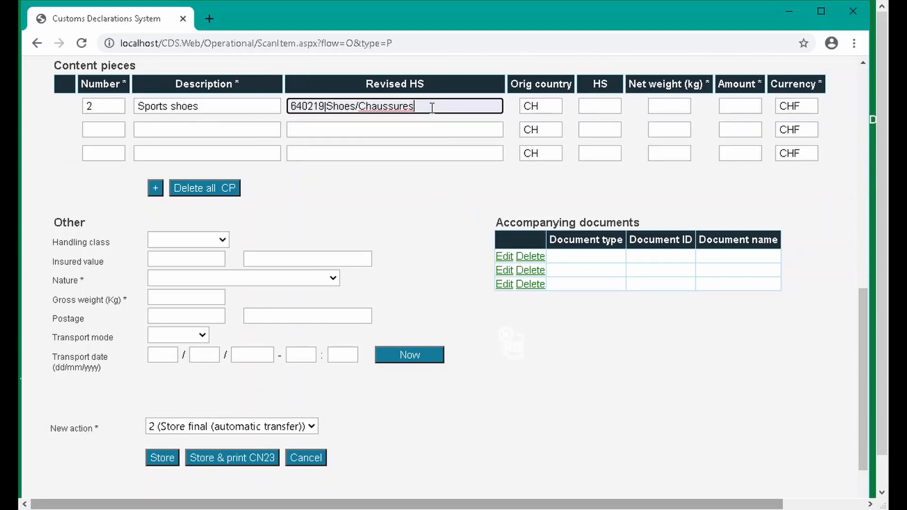
key("Tab")
key("Tab")
key("Tab")
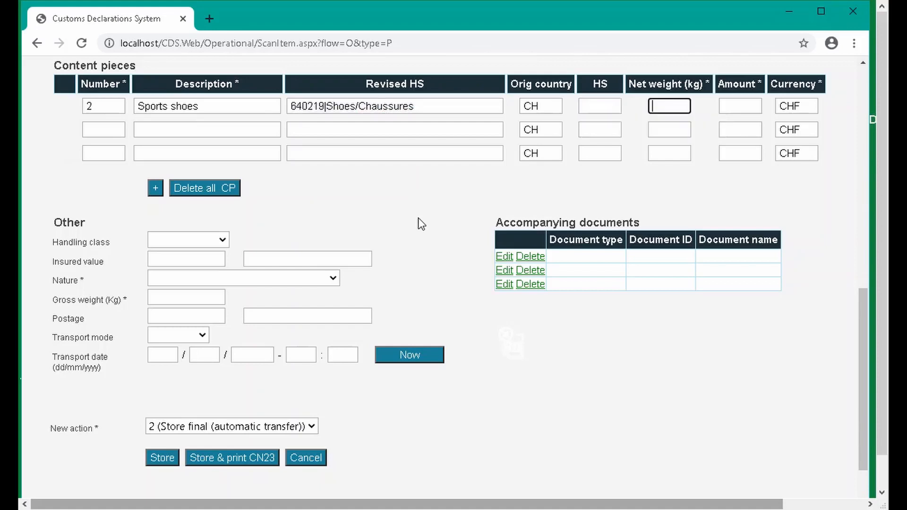
type("100")
key("Tab")
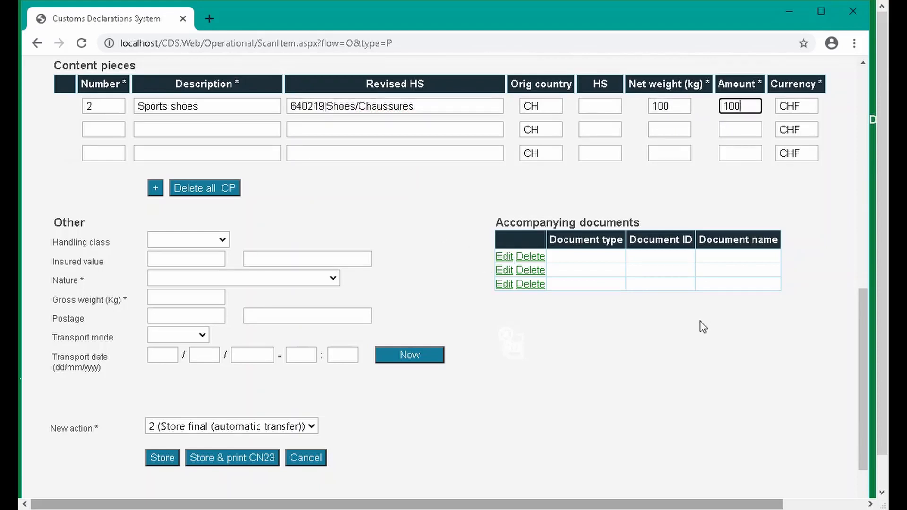
- Set the shipment's nature to 31 (Gift)
left_click(422, 231)
left_click(155, 187)
left_click(211, 190)
left_click(225, 282)
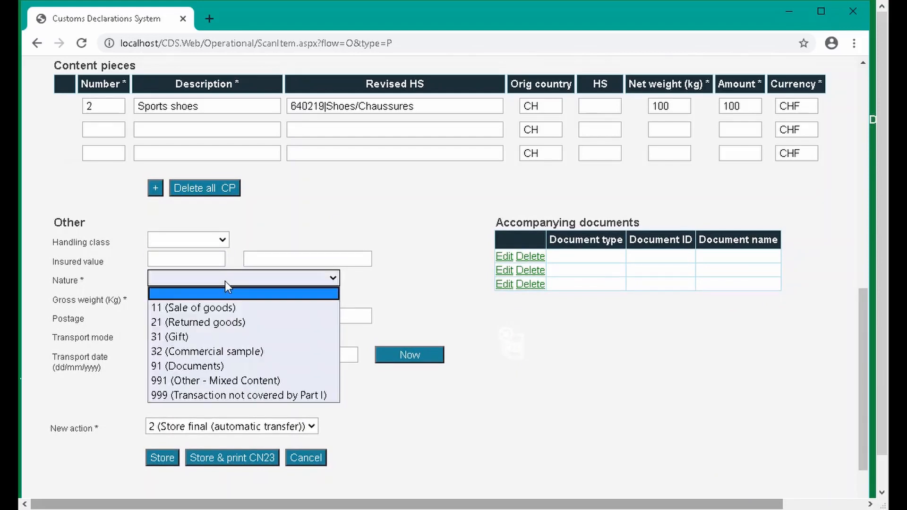
left_click(225, 337)
- Set the gross weight to 110 kg and the handling class to N (Ordinary)
left_click(206, 298)
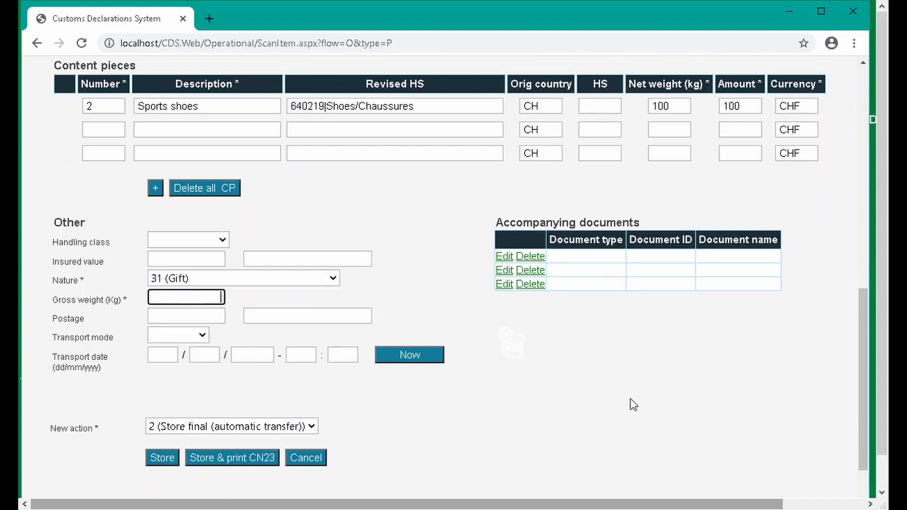
type("110")
left_click(220, 242)
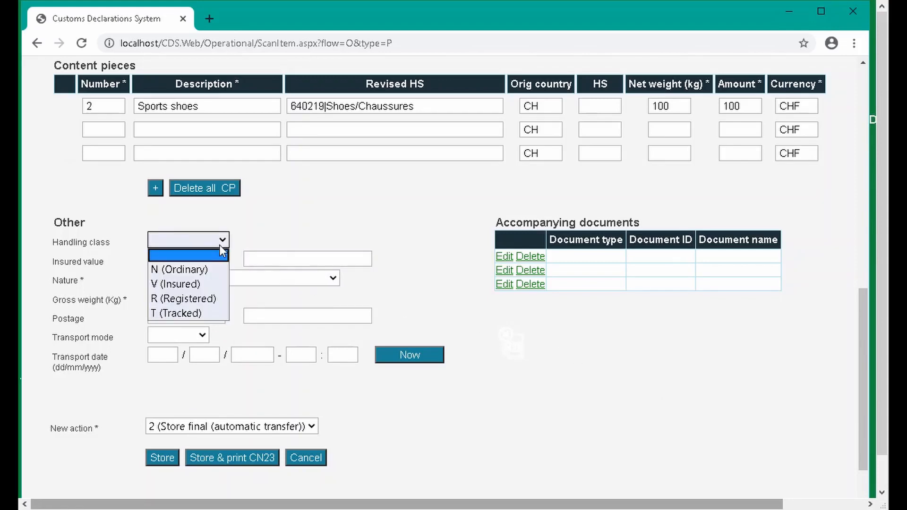
left_click(211, 272)
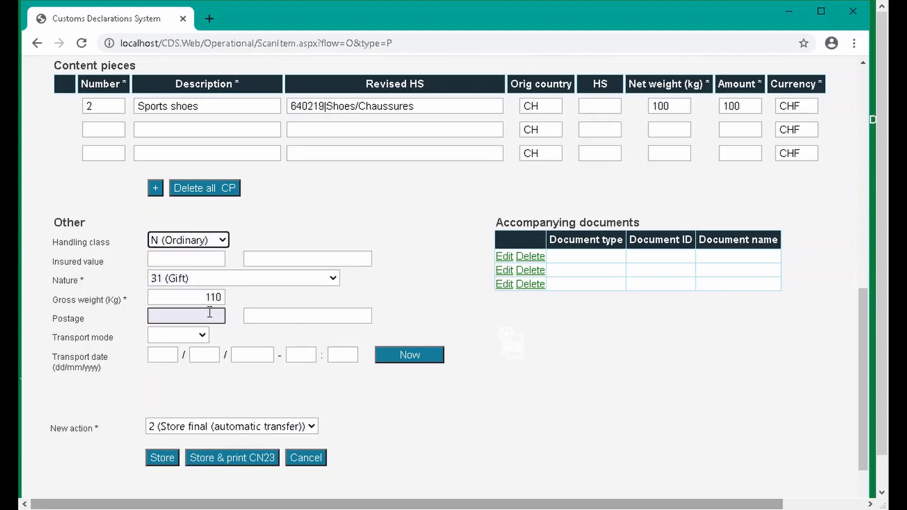
- Set the transport mode to PL (Plane)
left_click(202, 335)
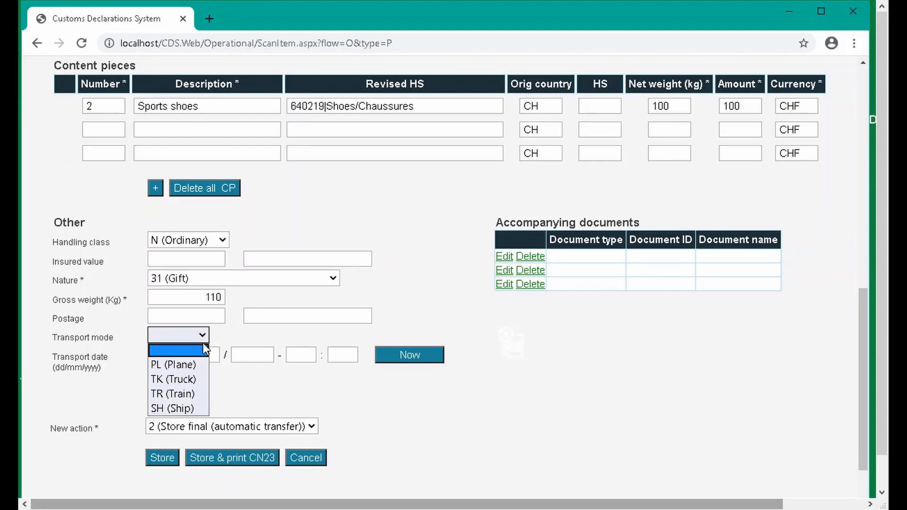
left_click(203, 365)
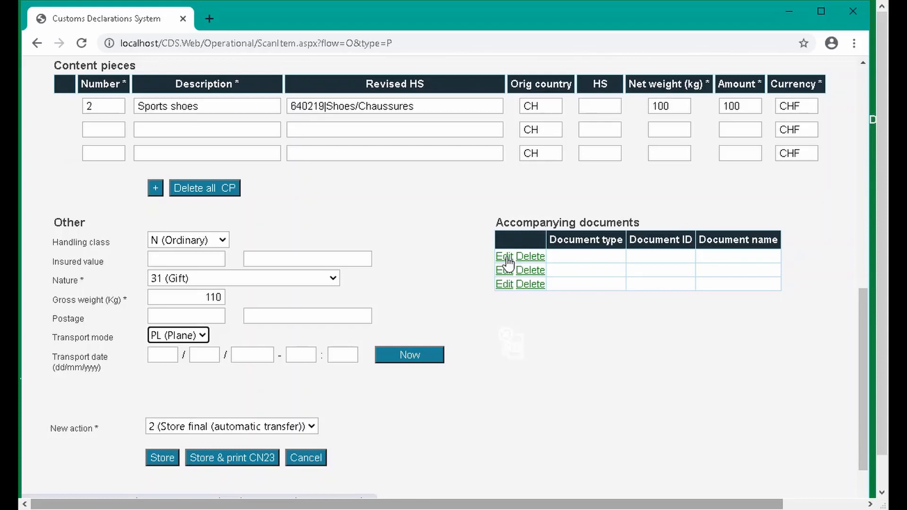
- Add an accompanying document of type 36 - identity card with the identity card's number as document ID
left_click(504, 257)
left_click(583, 258)
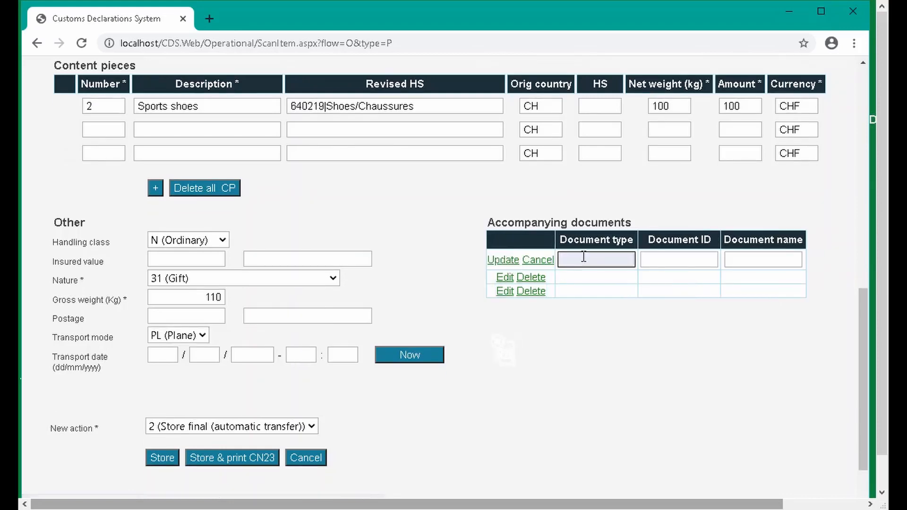
left_click(584, 258)
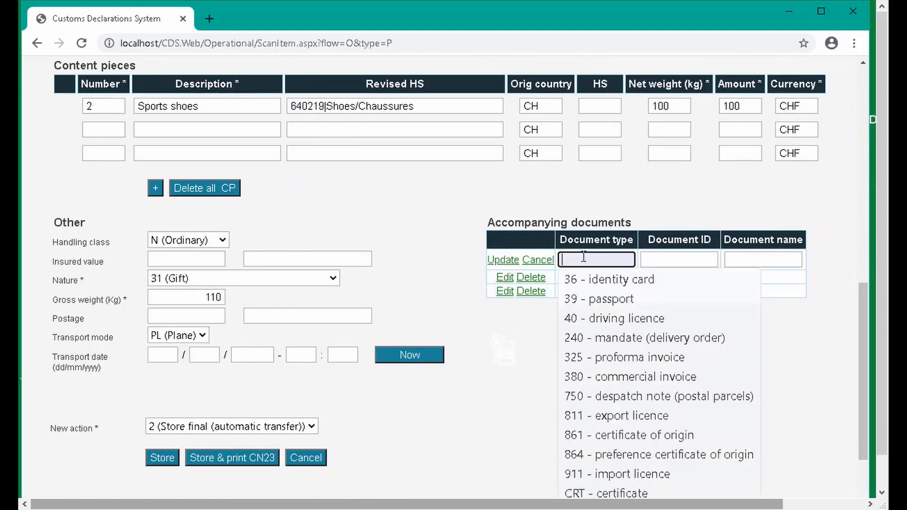
left_click(600, 282)
left_click(687, 257)
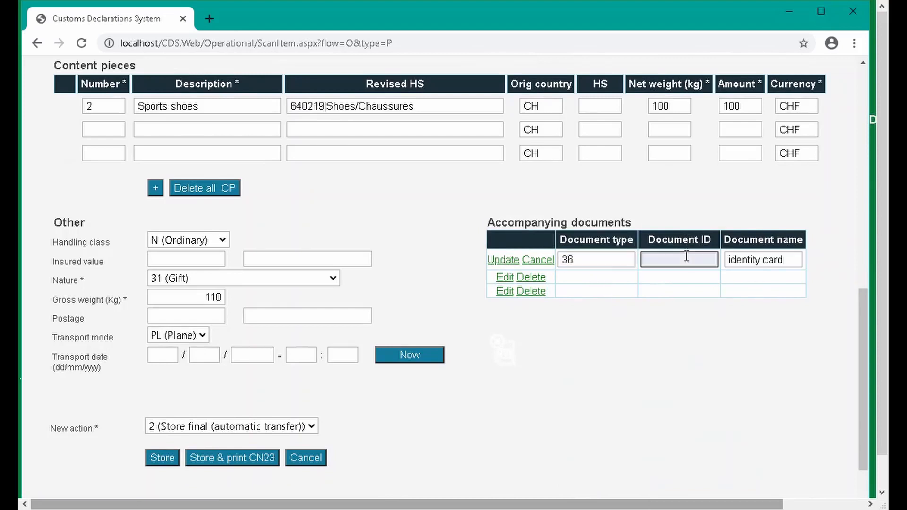
type("123456")
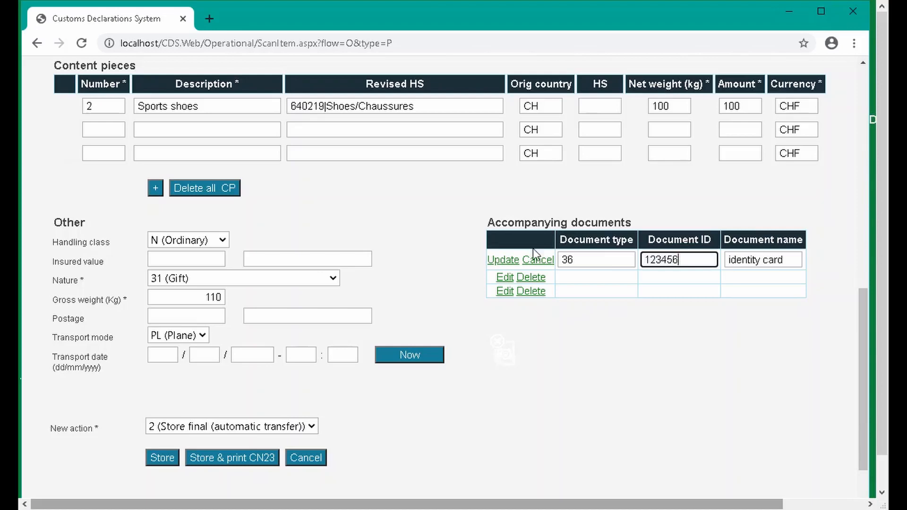
left_click(514, 260)
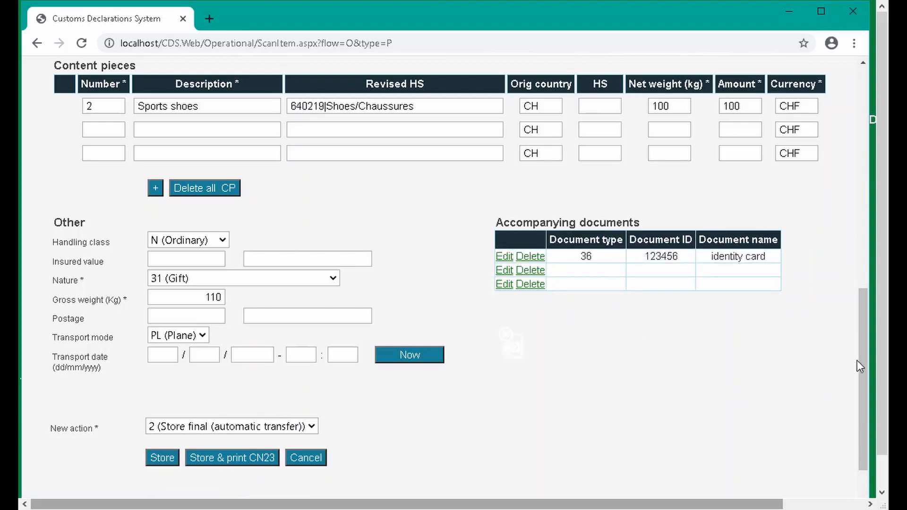
- Set the new action to 1 (Create/update draft)
left_click_drag(860, 362, 862, 387)
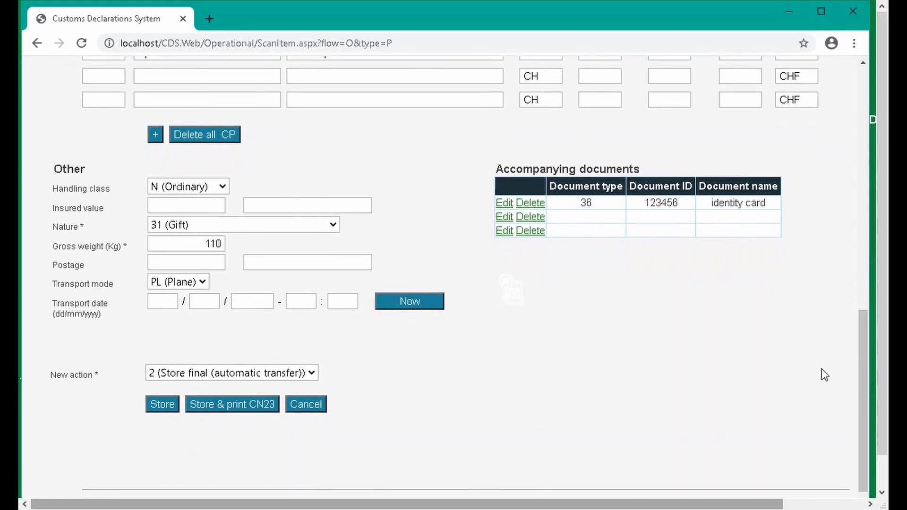
left_click(311, 376)
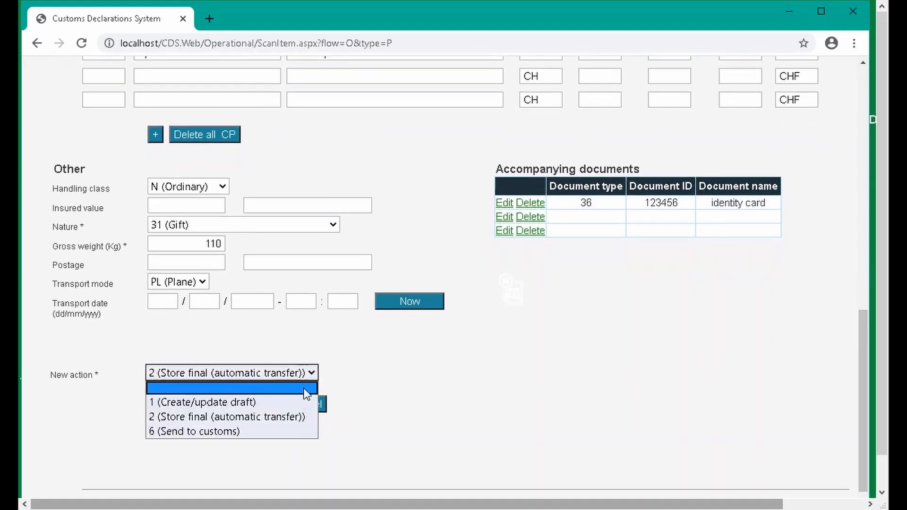
left_click(302, 401)
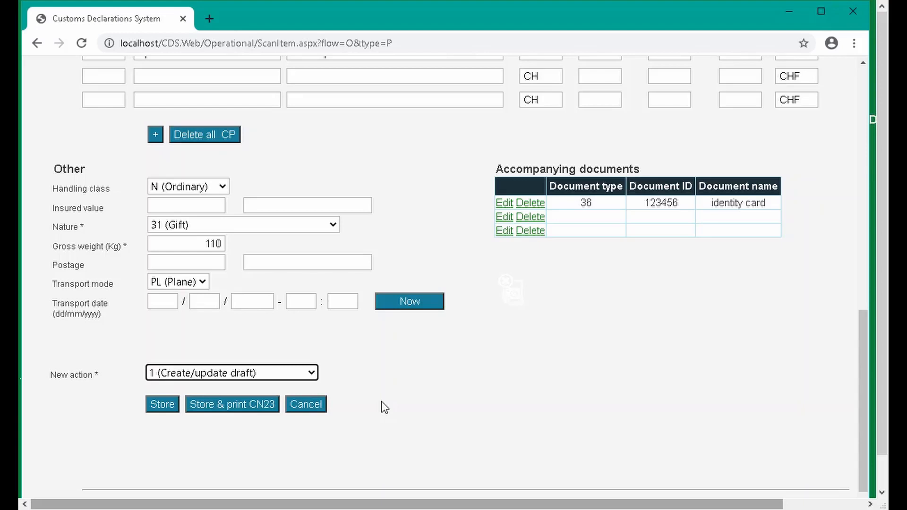
left_click(309, 374)
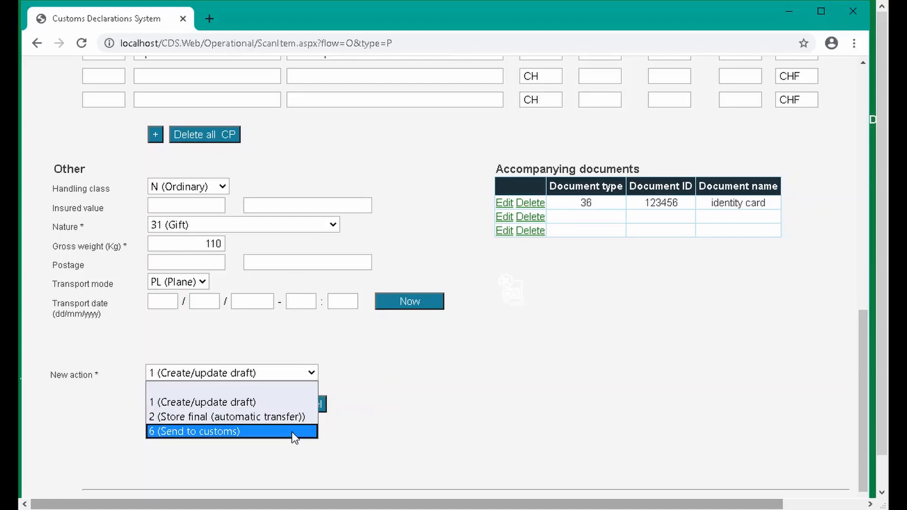
left_click(374, 421)
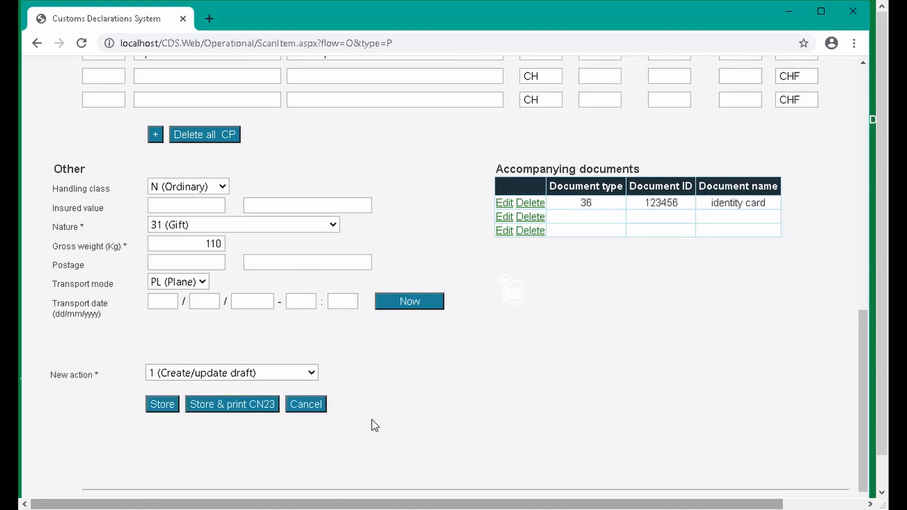